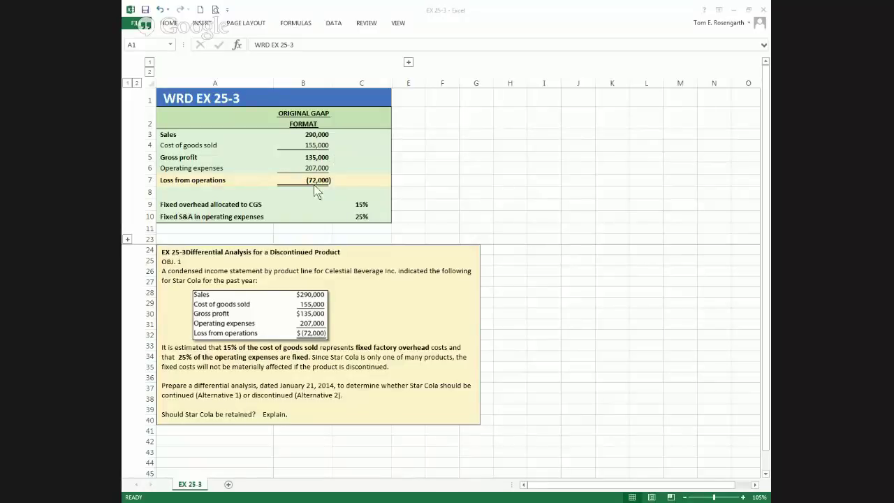
Step: Expand the grouped rows 12 to 22 and review the cost, contribution margin and loss line labels of the revised statement
left_click(128, 246)
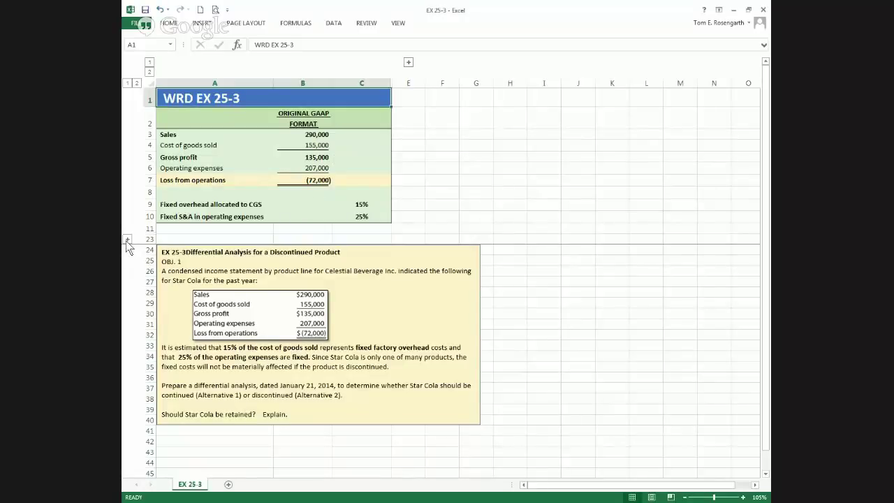
left_click(127, 241)
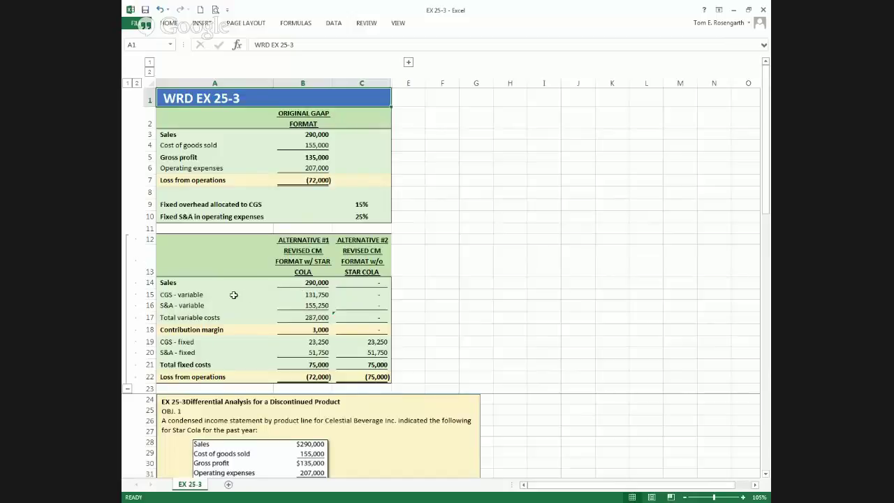
left_click_drag(187, 294, 187, 301)
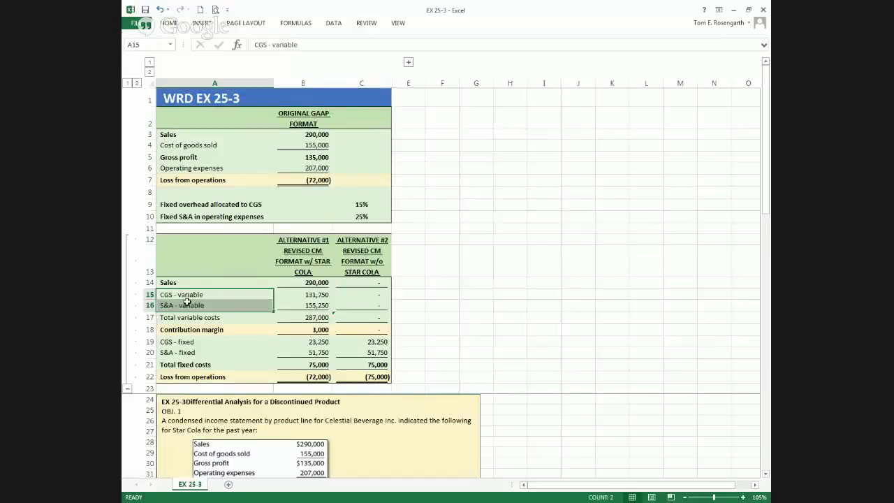
left_click(232, 330)
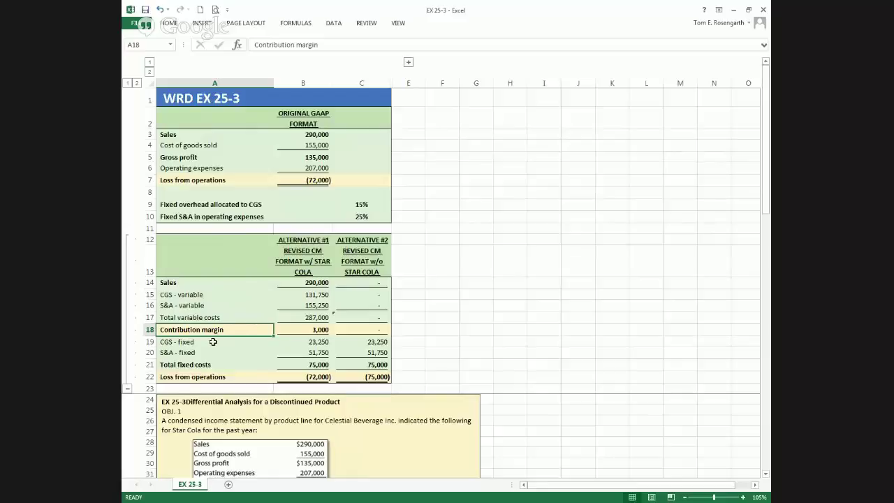
left_click_drag(213, 341, 213, 350)
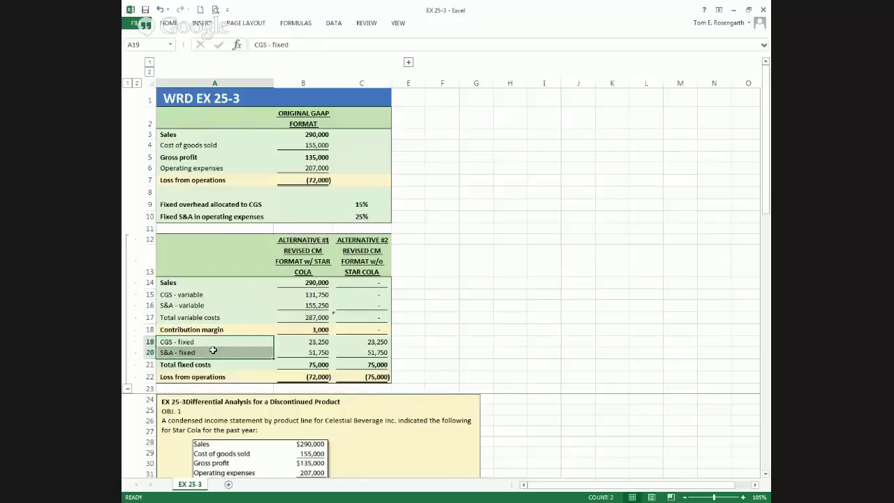
left_click(217, 377)
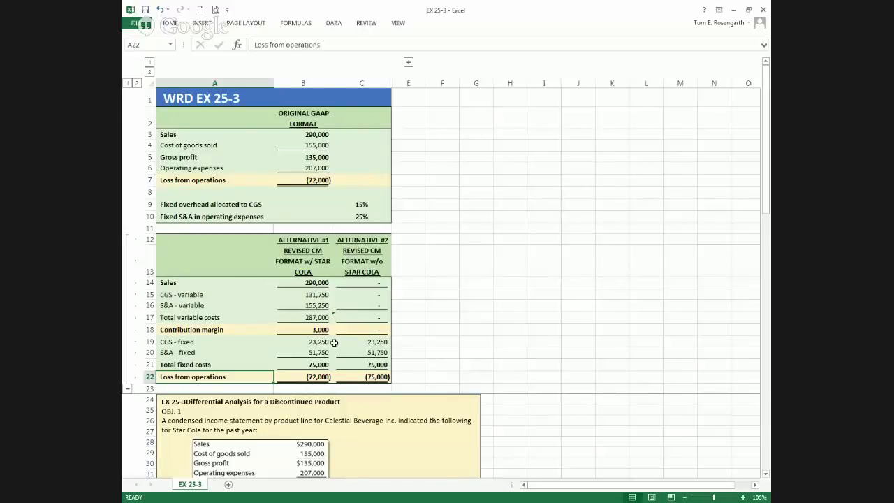
Step: Examine the Alternative #1 formulas for fixed CGS, fixed S&A and total fixed costs in B19 to B21 and their source cells
left_click(286, 342)
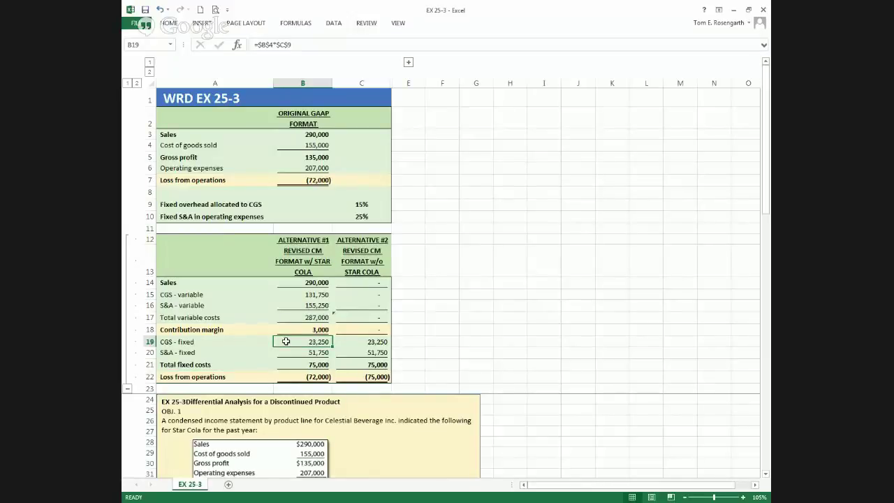
left_click(283, 44)
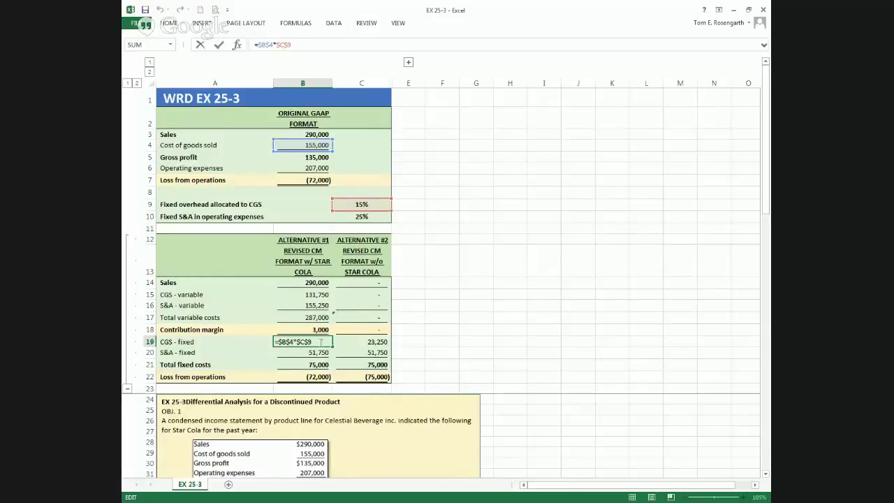
key("Return")
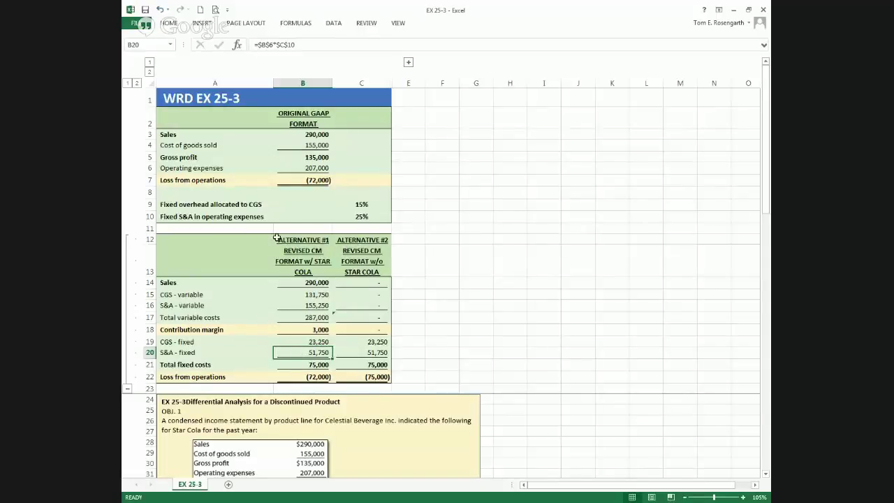
left_click(279, 45)
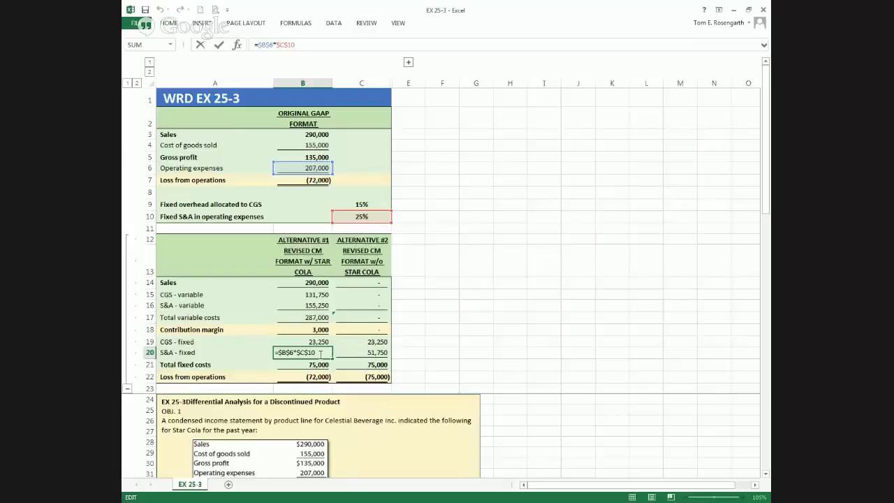
key("Return")
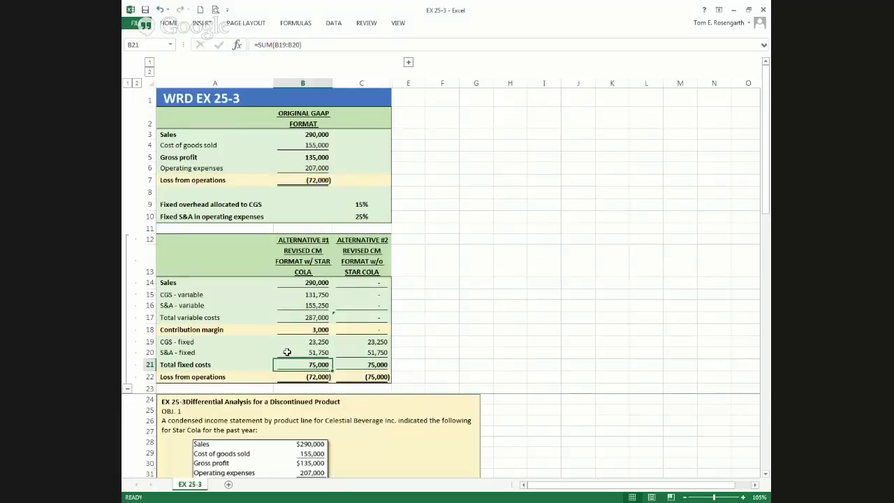
left_click(287, 44)
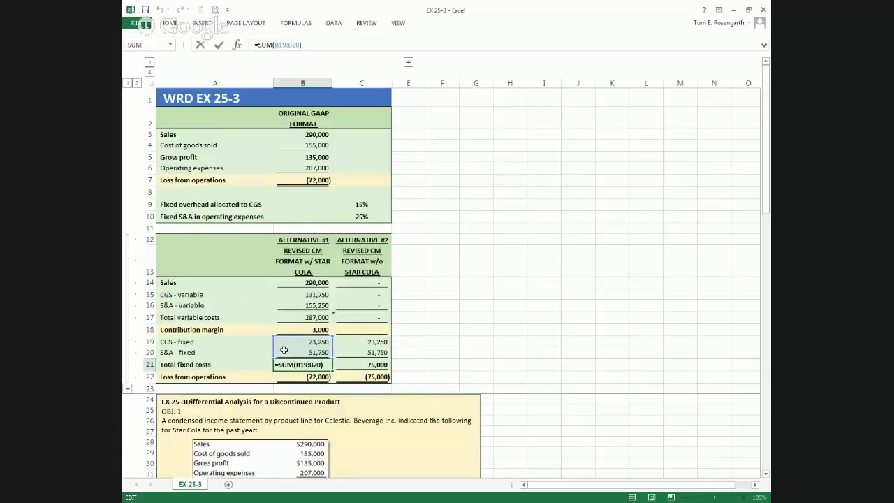
key("Return")
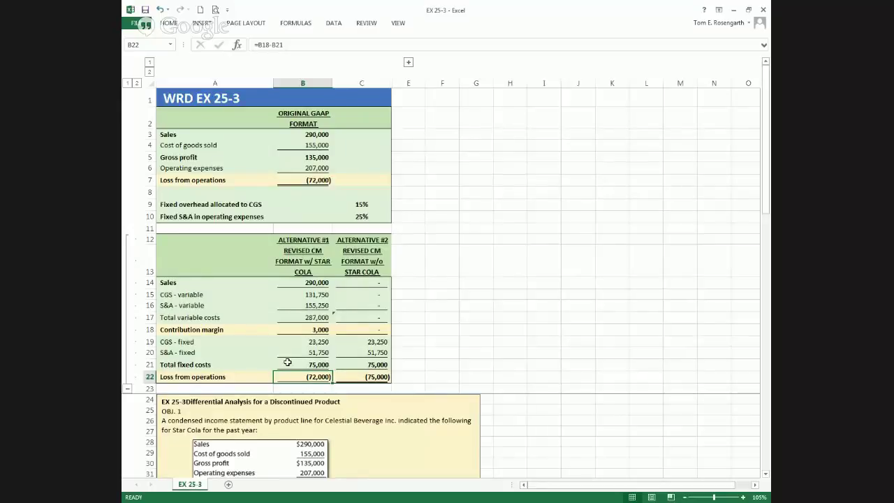
Step: Examine the Alternative #1 formulas for variable CGS, variable S&A and total variable costs in B15 to B17
left_click(297, 294)
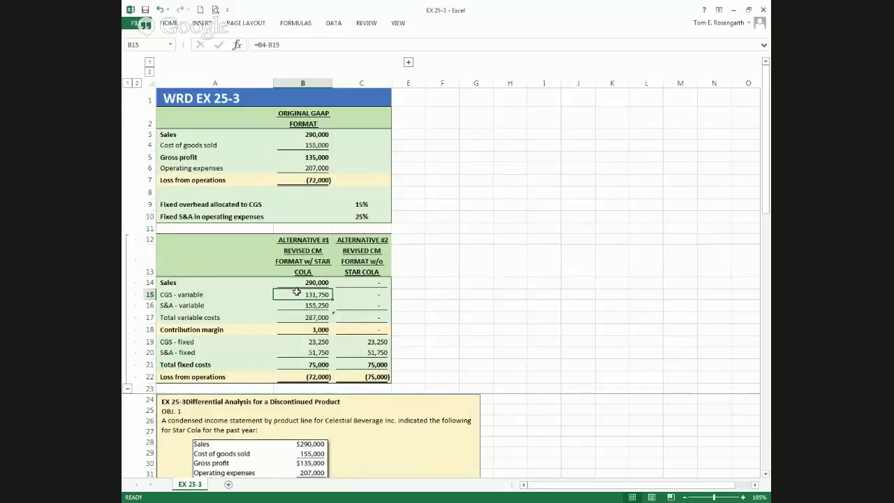
left_click(263, 45)
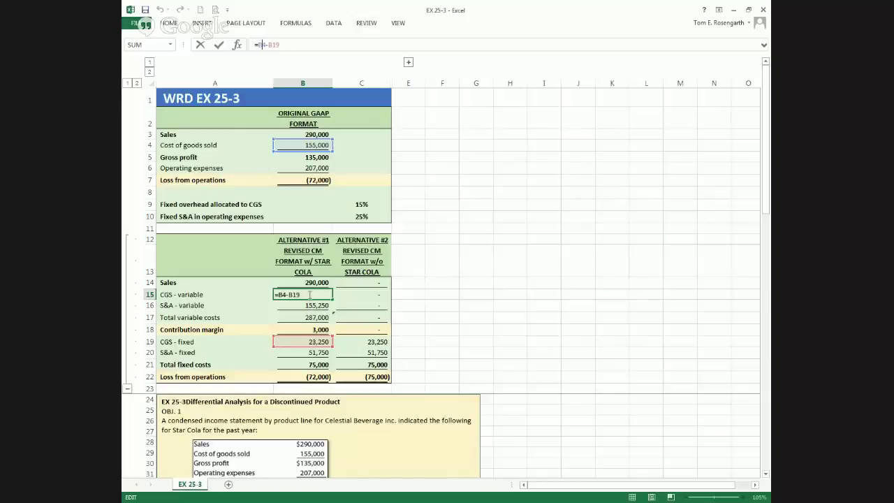
key("Return")
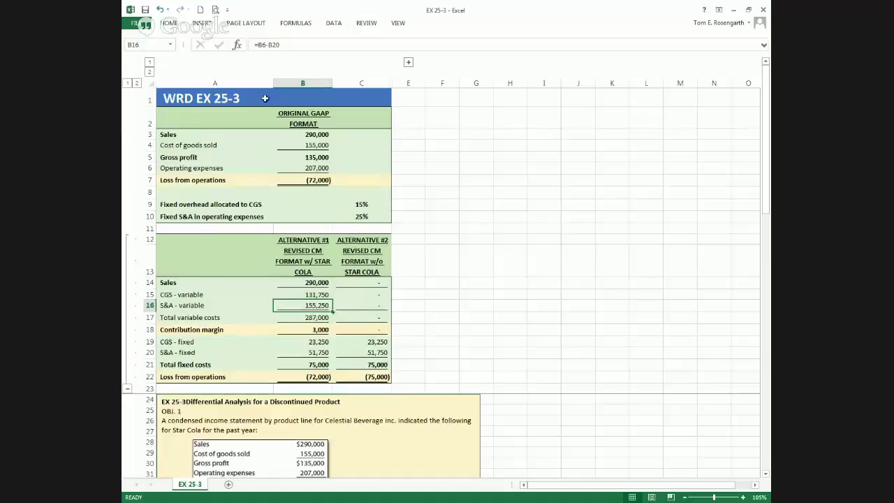
left_click(274, 45)
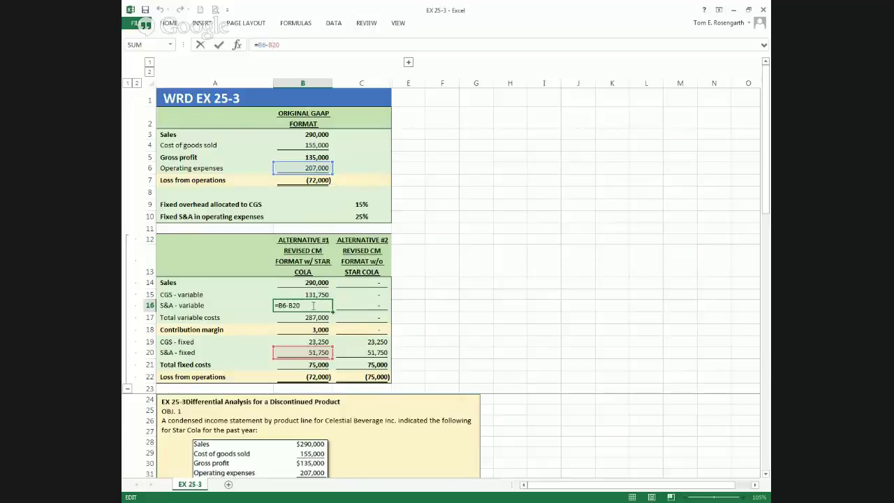
key("Return")
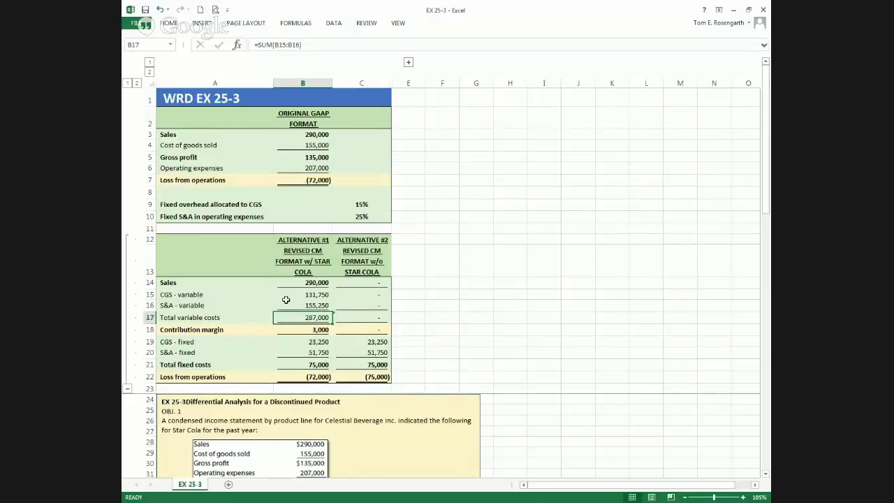
key("F2")
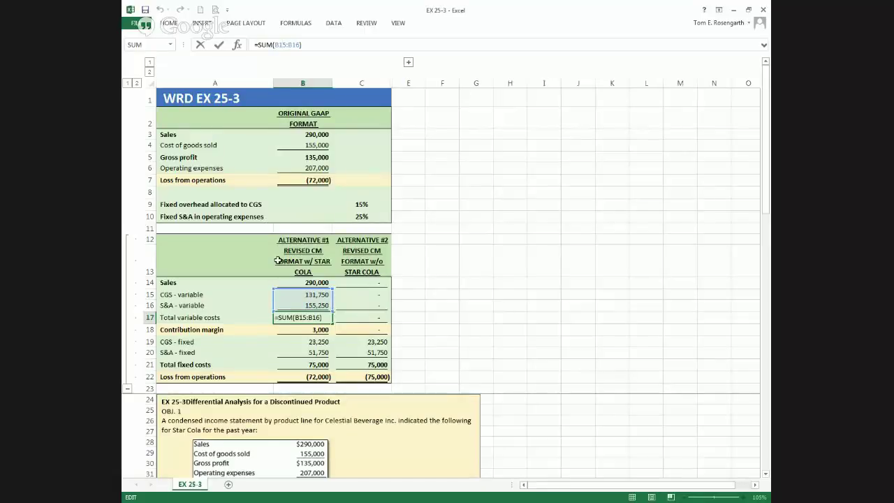
key("Return")
Step: Trace the Alternative #1 contribution margin formula in B18, and check the total fixed costs and loss from operations in B21 and B22
left_click(287, 319)
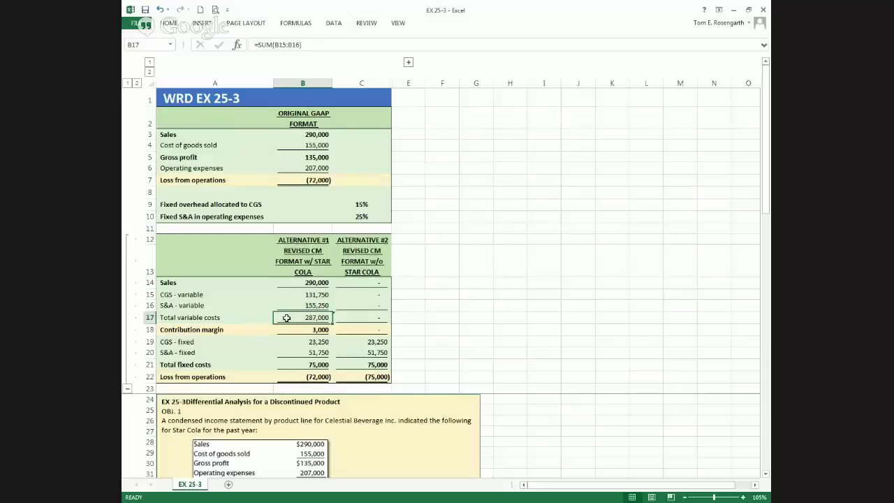
left_click(289, 330)
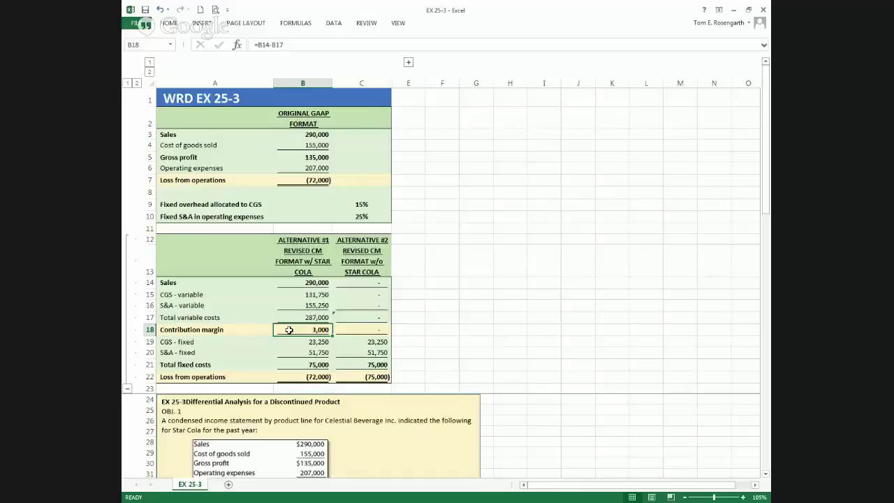
left_click(274, 45)
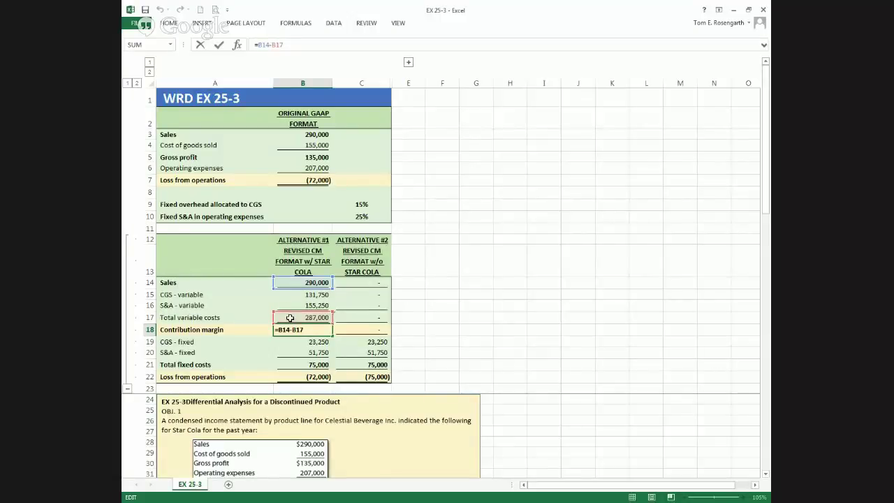
key("Return")
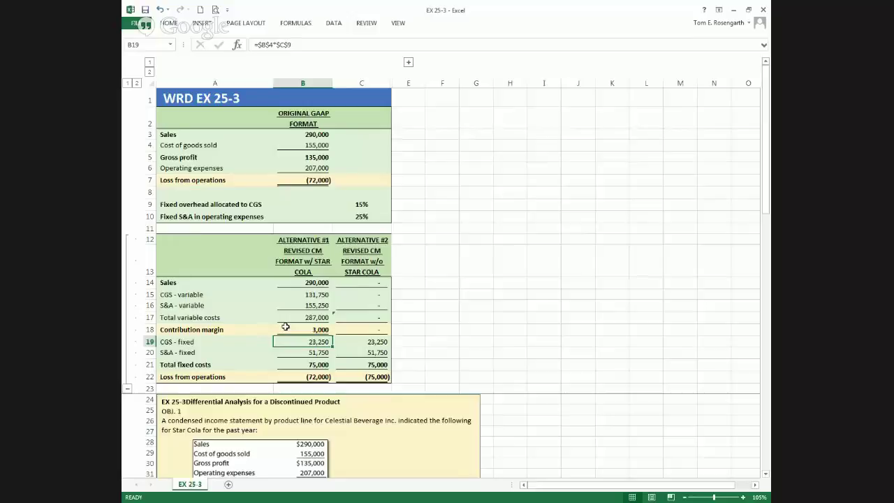
left_click(286, 326)
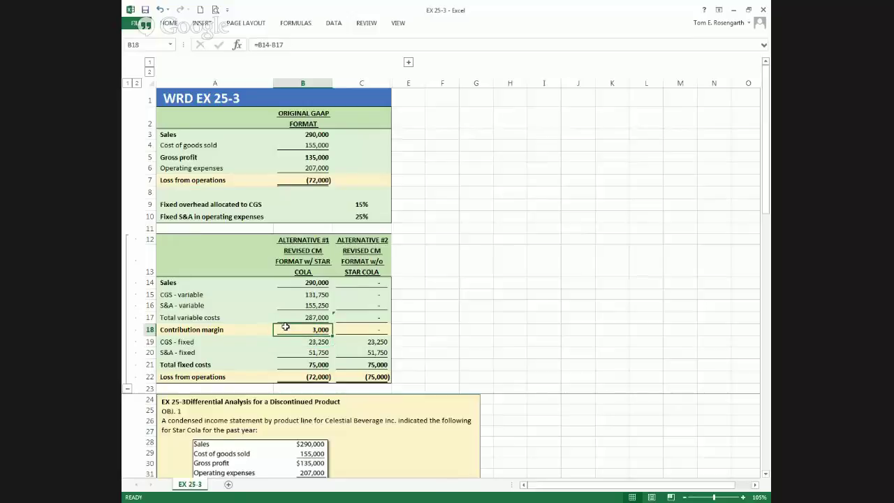
left_click(294, 364)
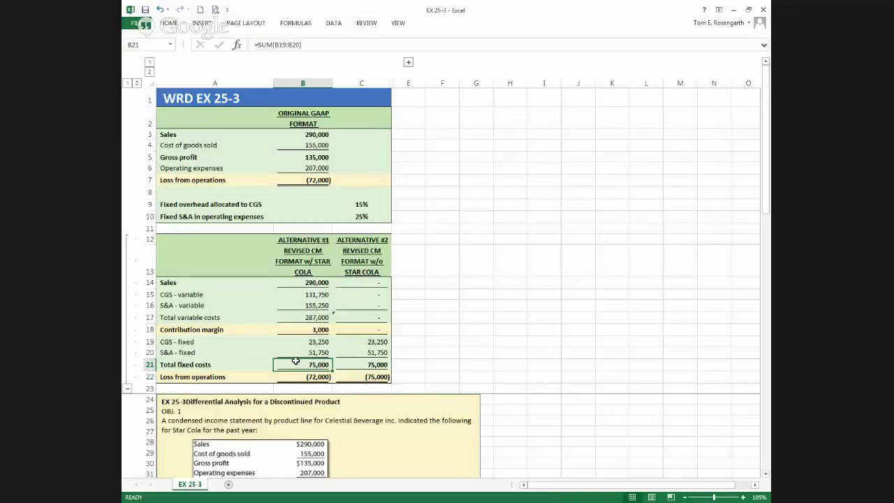
left_click(296, 376)
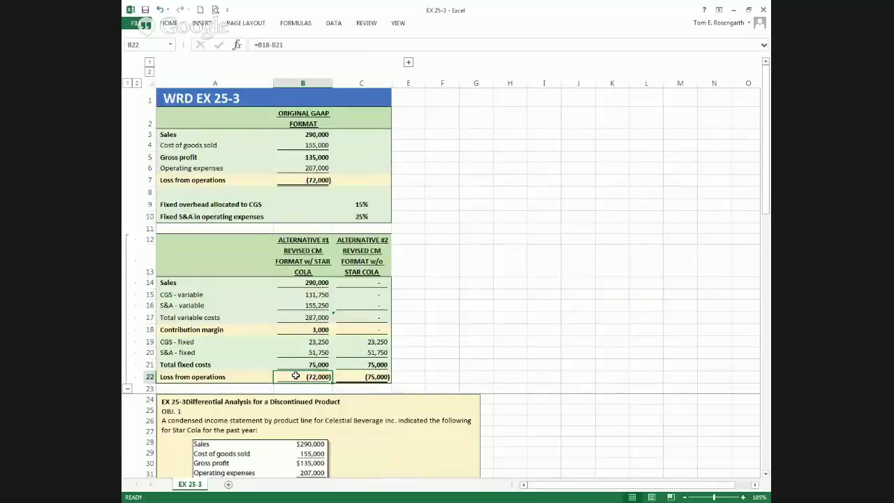
Step: Compare the sales-to-contribution-margin lines, total fixed costs and loss from operations between Alternative #1 and Alternative #2
left_click(354, 365)
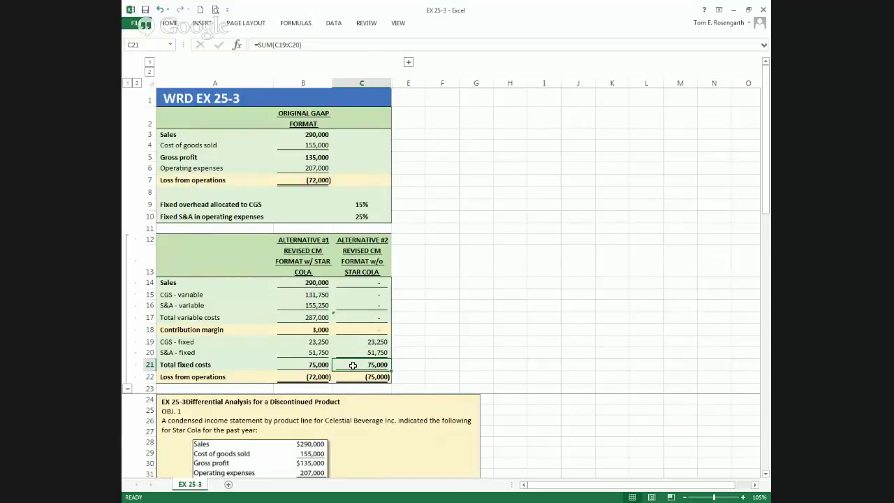
left_click_drag(352, 283, 361, 333)
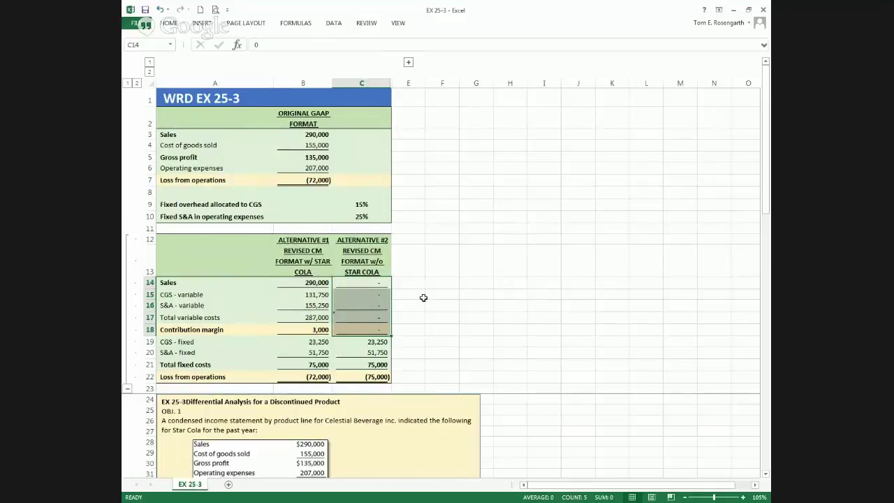
left_click_drag(297, 283, 317, 329)
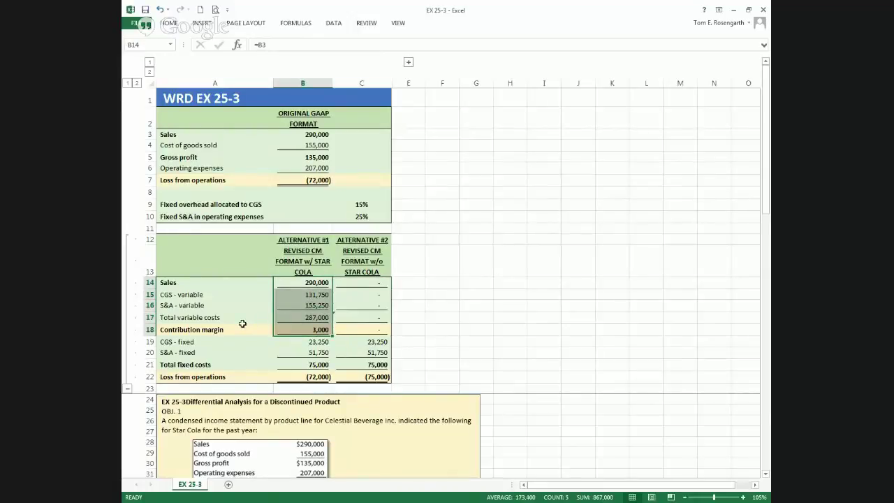
left_click_drag(295, 365, 362, 359)
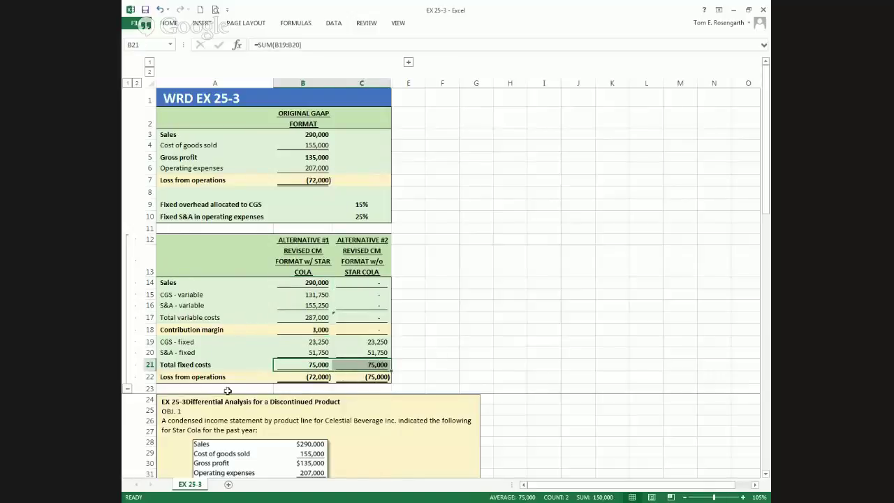
left_click_drag(222, 378, 374, 378)
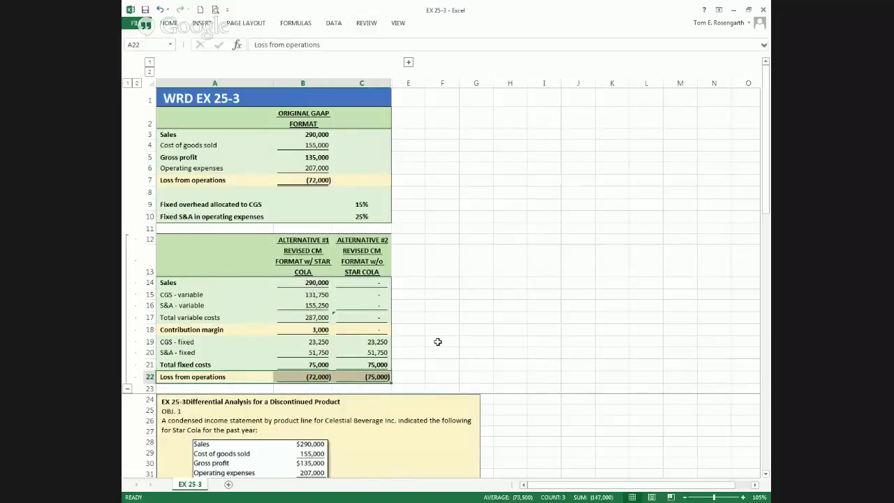